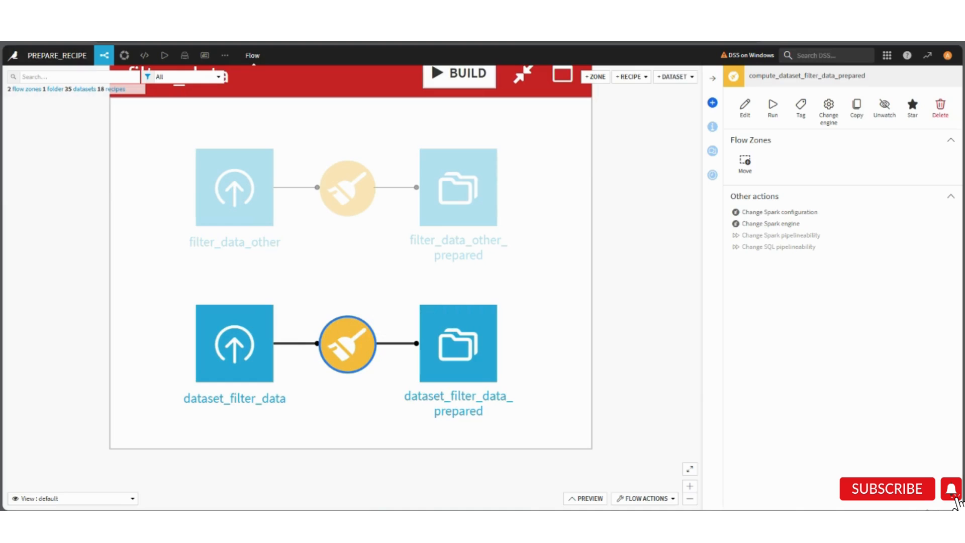
In the prepare recipe for dataset_filter_data, disable the step replacing the long tail of Catégorie with Autres and save the recipe
double_click(347, 344)
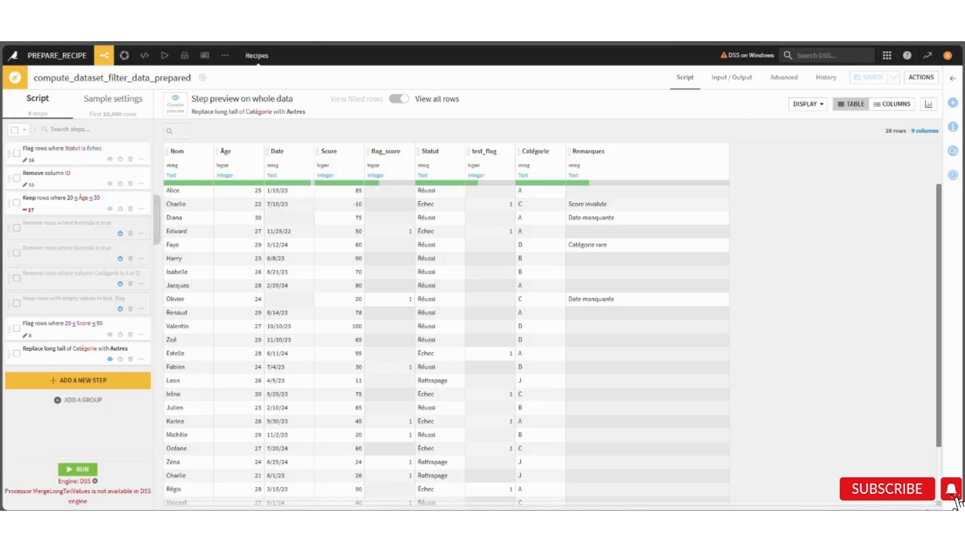
click(119, 358)
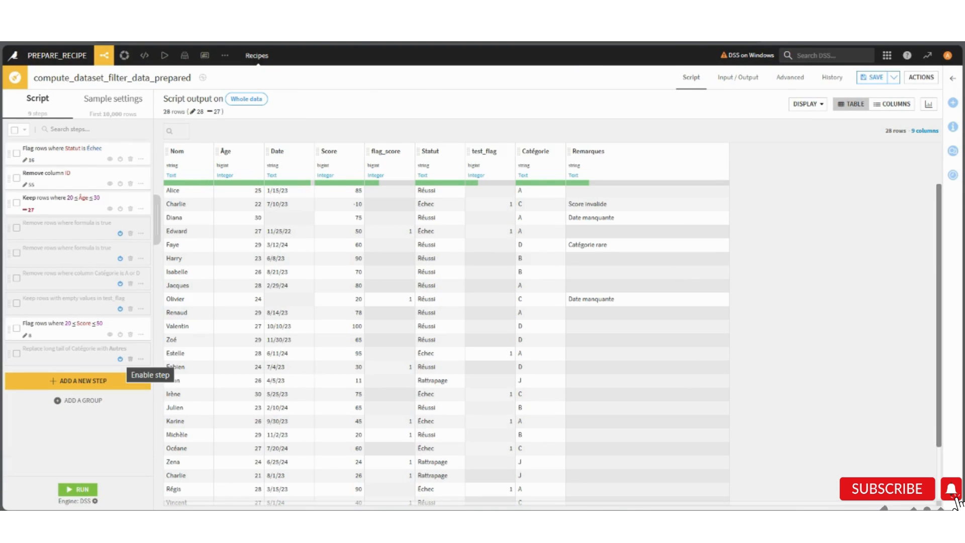
key(ctrl+s)
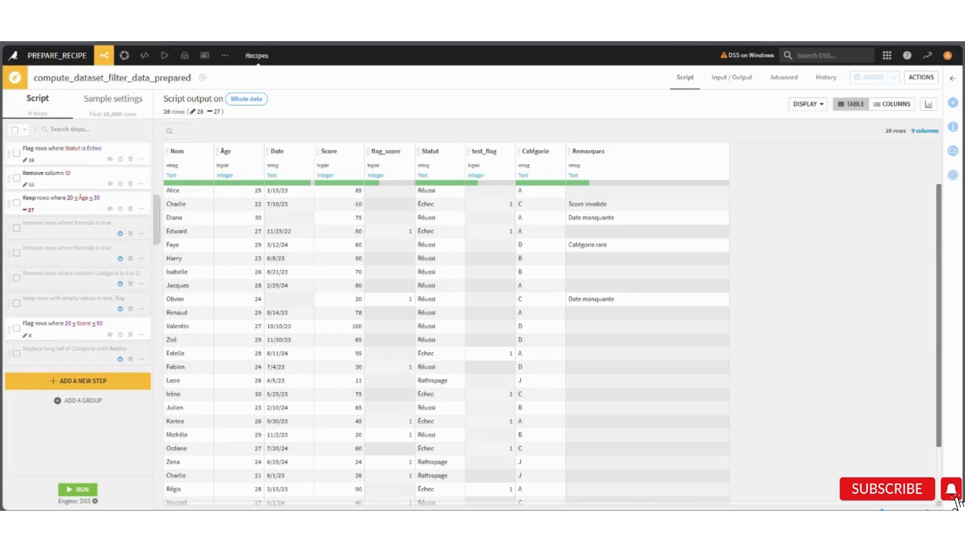
Add a "Flag rows with formula" step to the script and name its flag column flag_date_score
click(77, 380)
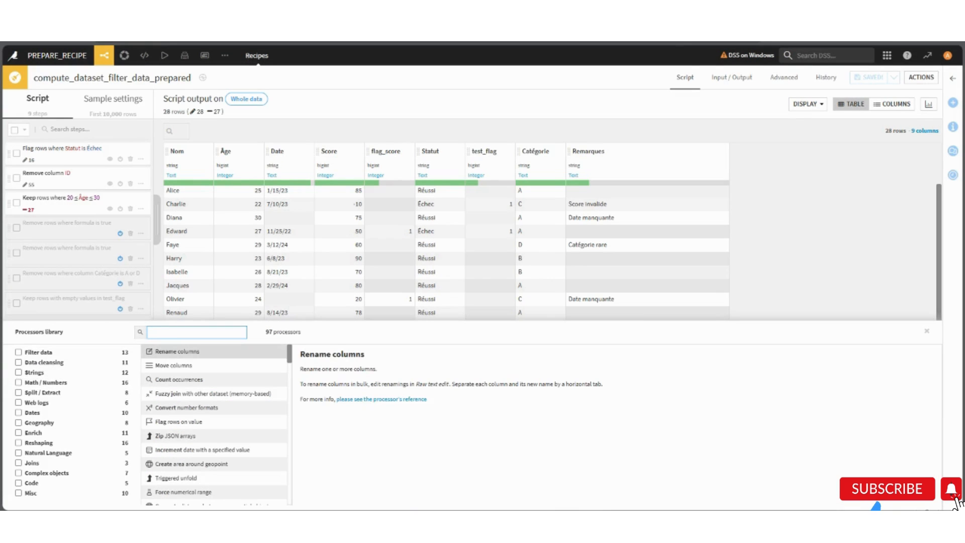
text(flag)
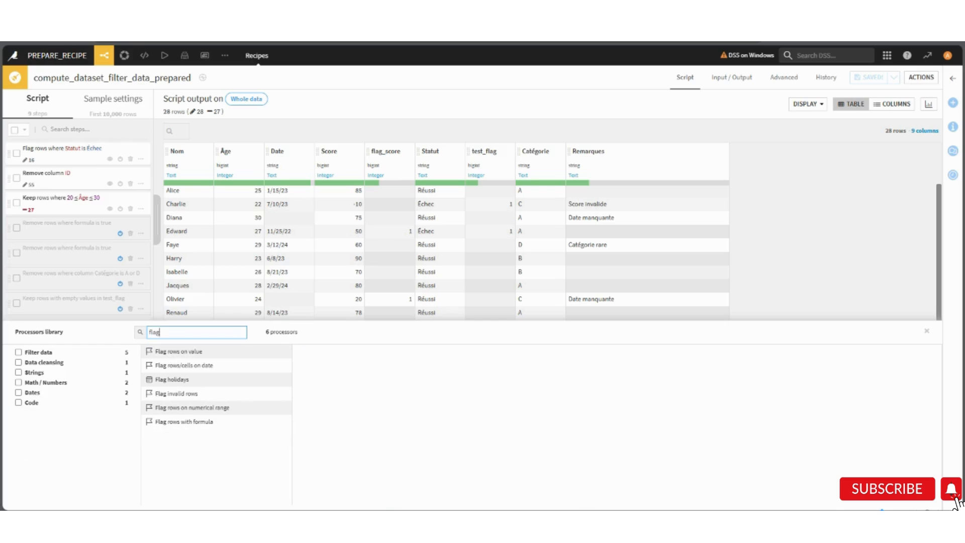
text( rows)
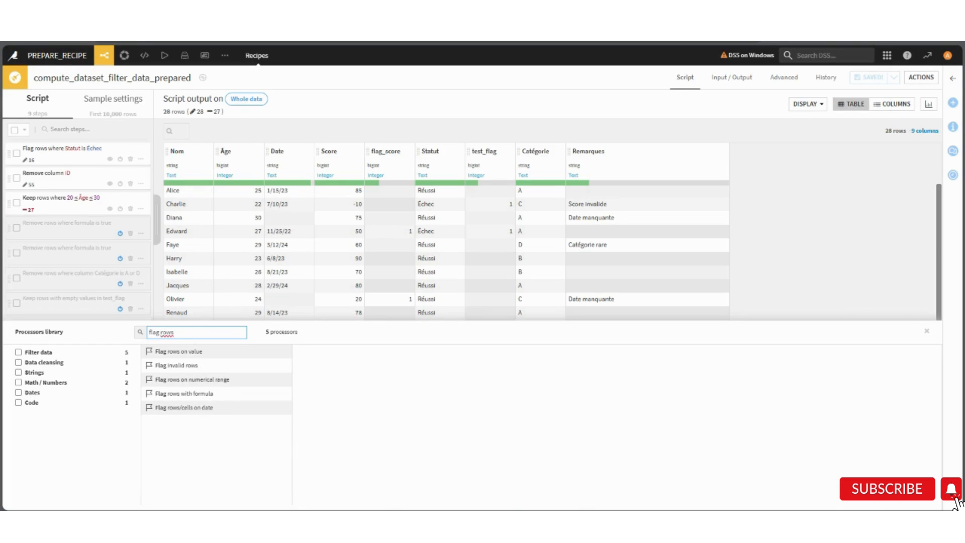
text( wit)
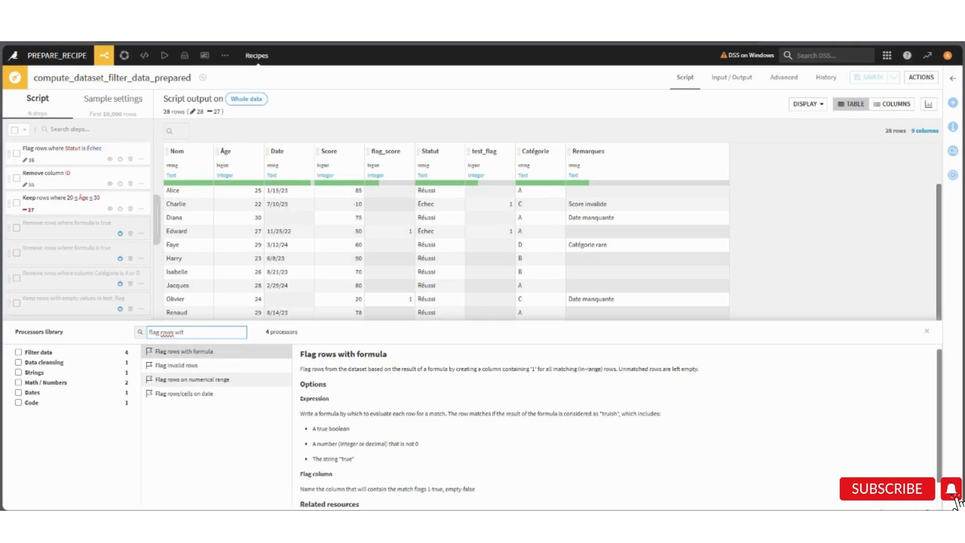
text(h)
key(Return)
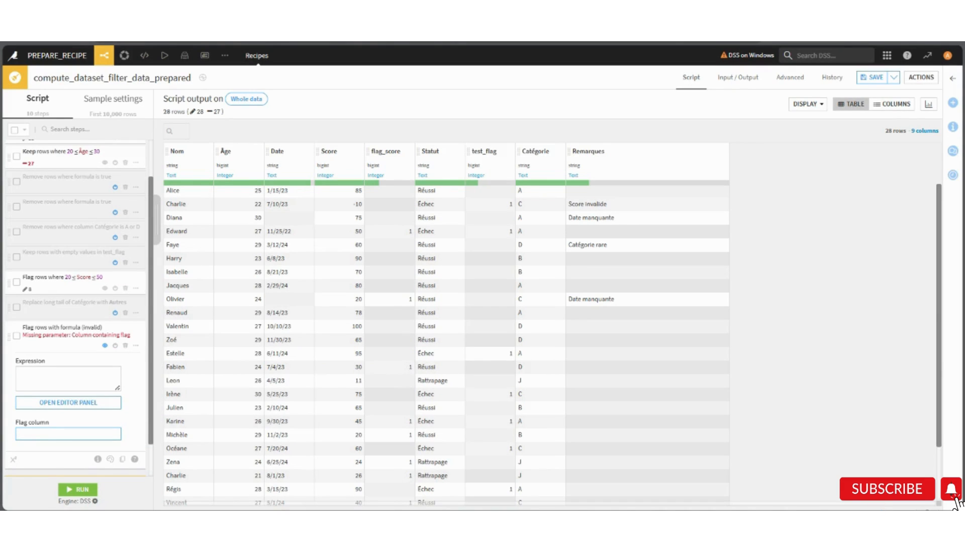
text(flag_date_score)
key(shift+Tab)
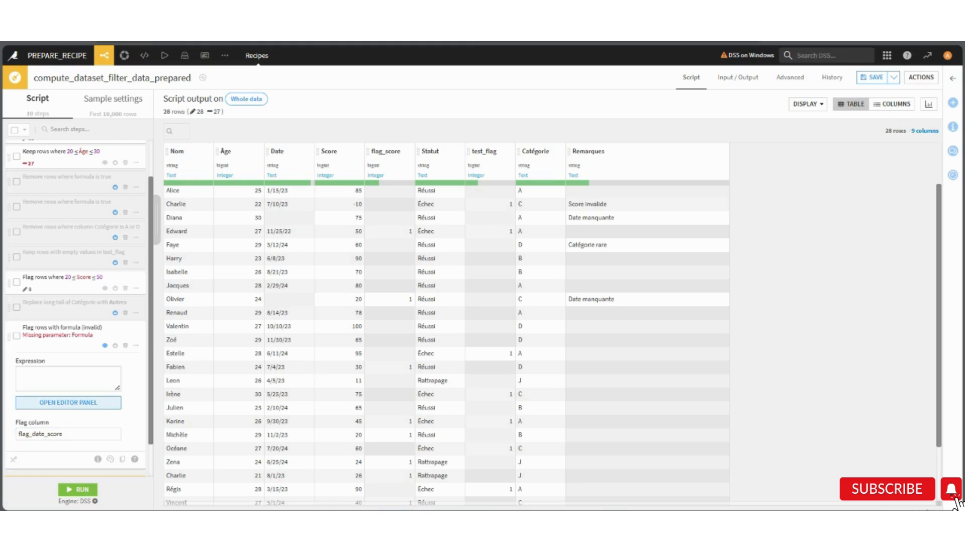
In the flag step's formula editor, start an if expression with the condition val("Âge")>30 && score>50
key(Return)
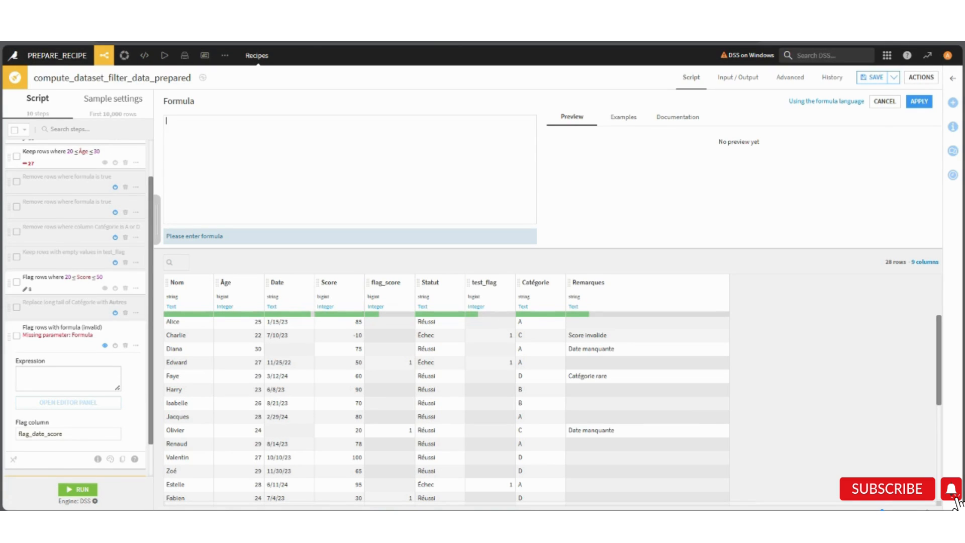
text(if)
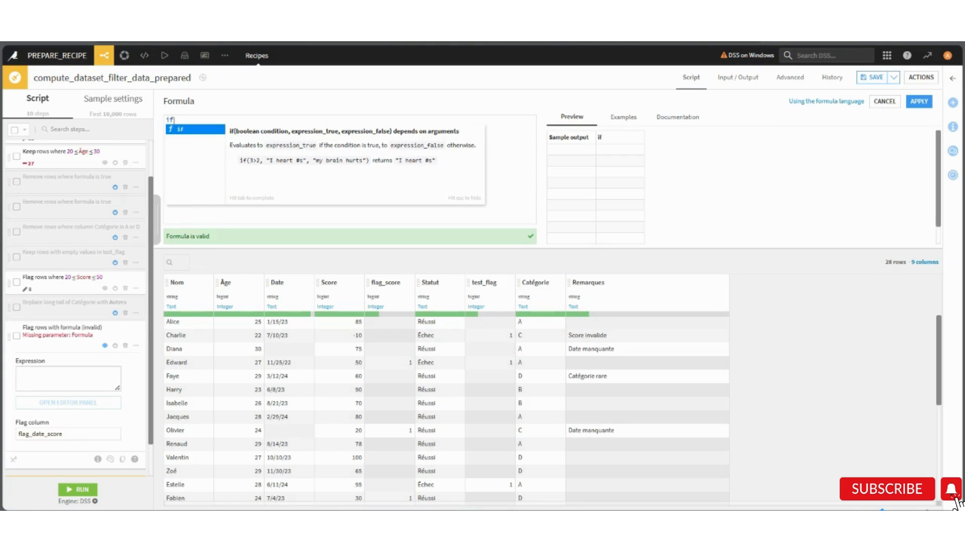
text(()
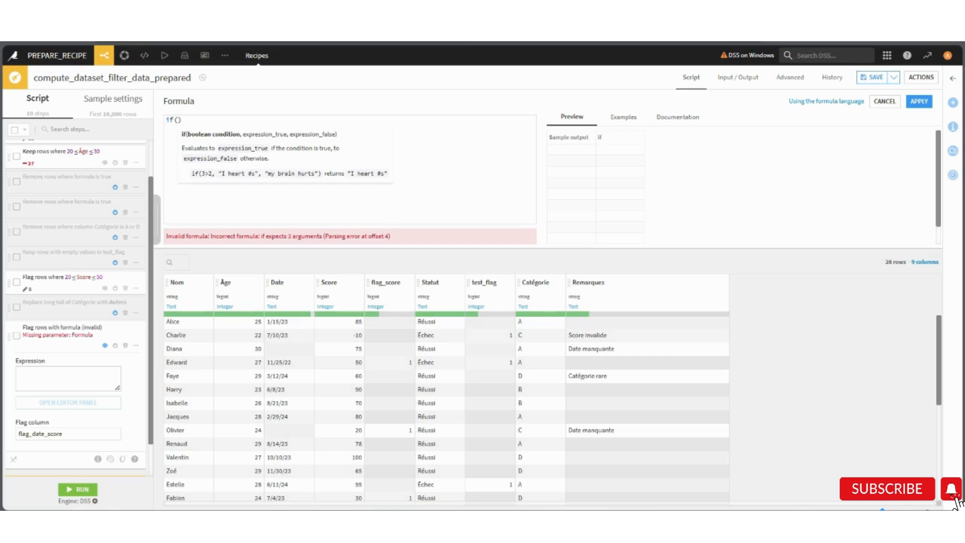
text(A)
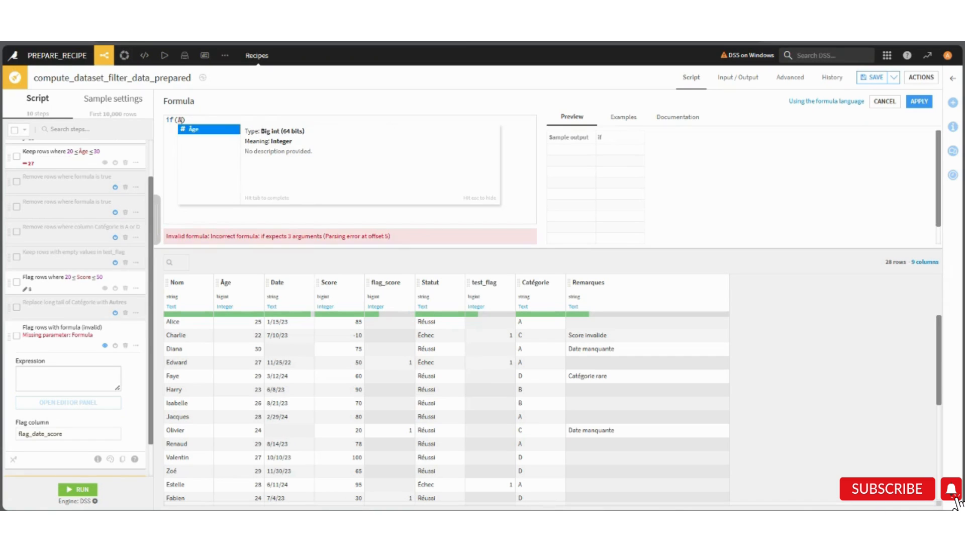
key(Tab)
text(>)
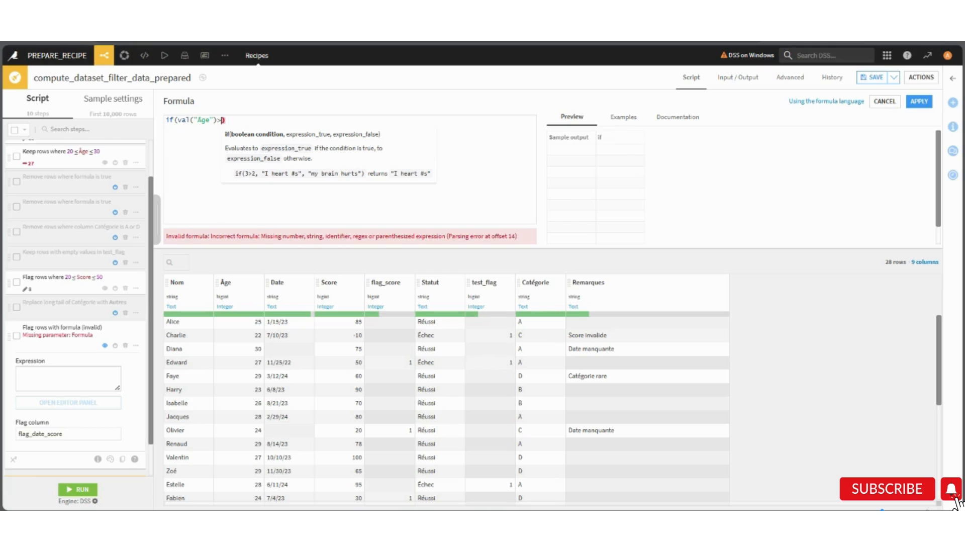
text(30 &&)
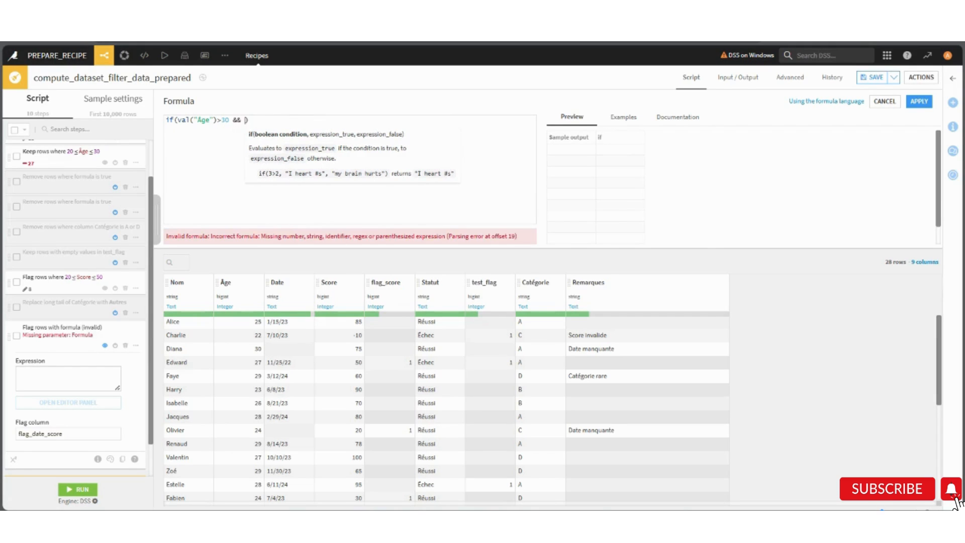
text( score)
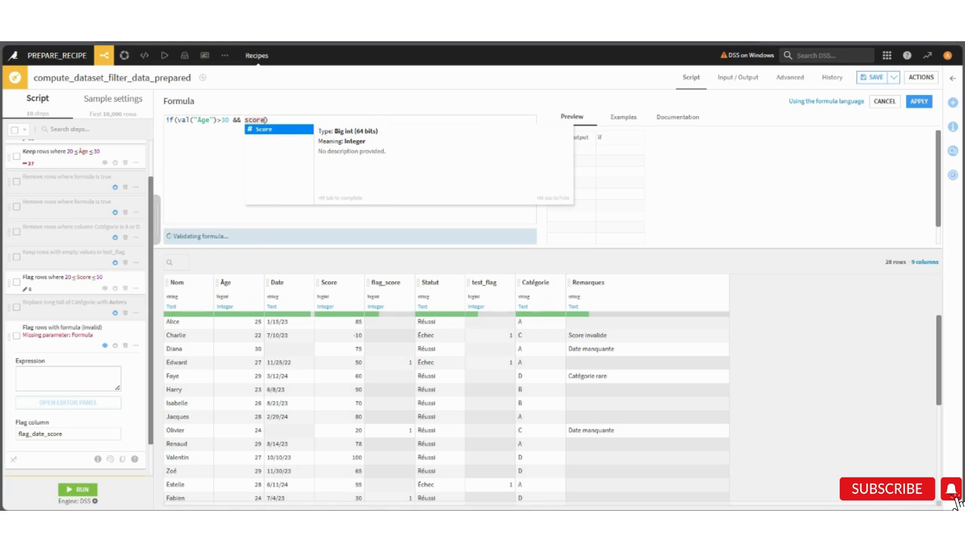
text(>50)
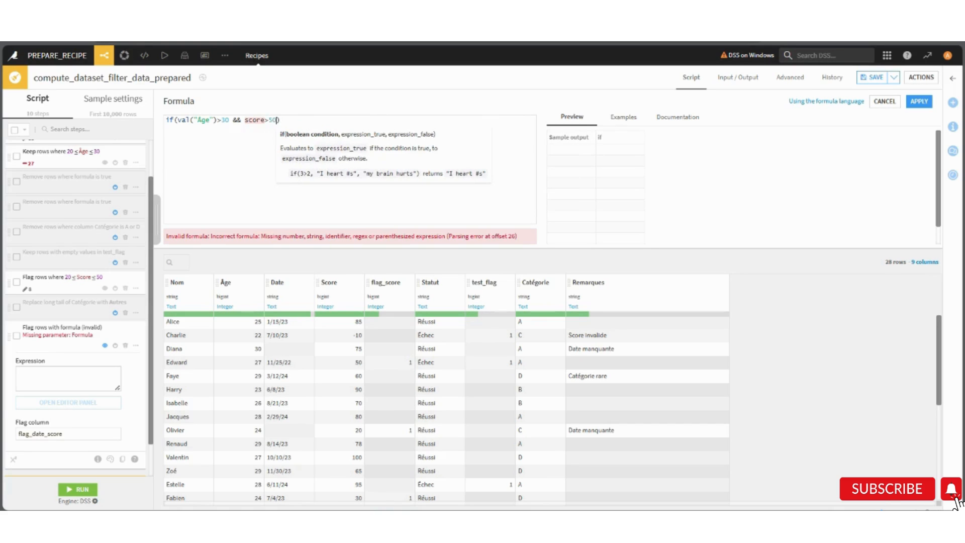
click(265, 119)
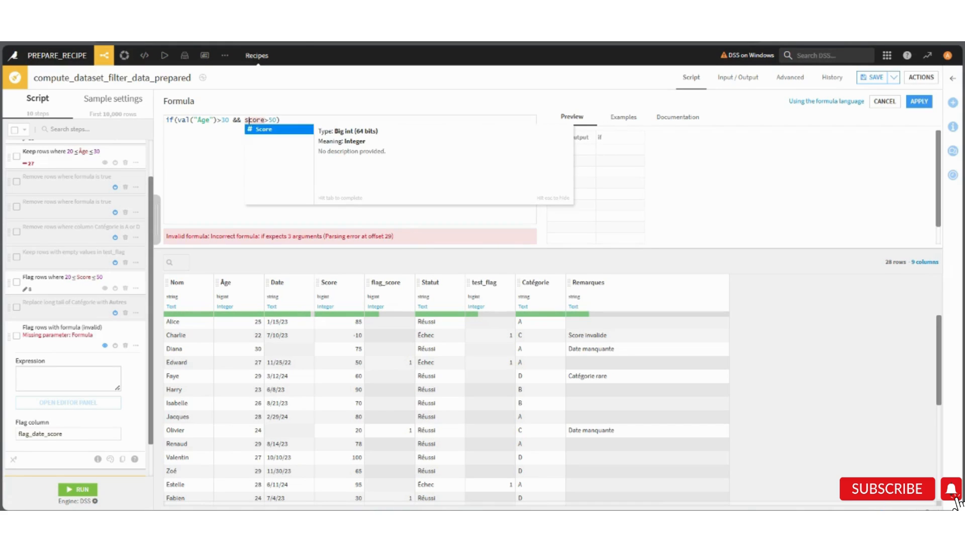
click(277, 120)
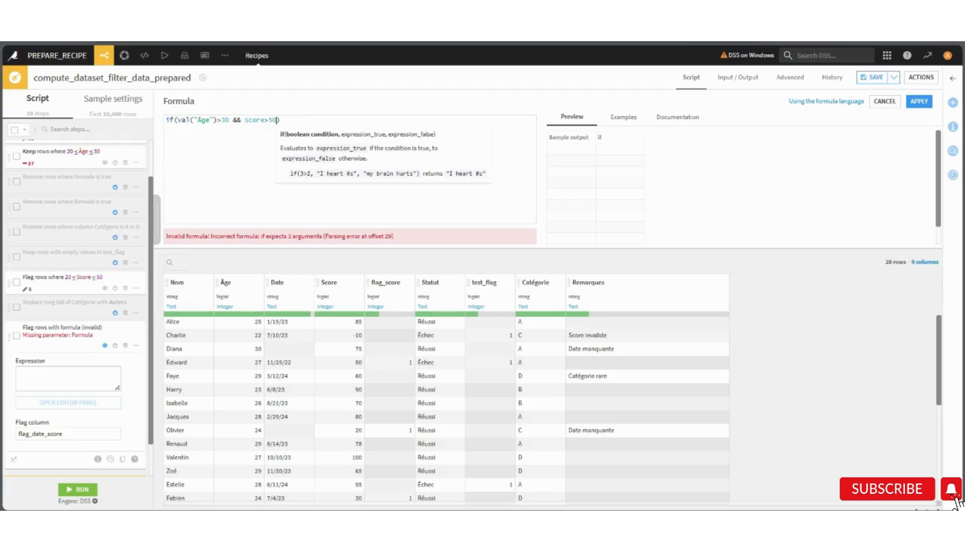
Complete the if formula with 'true' and 'false' as its two results, apply it and save the recipe
text(,)
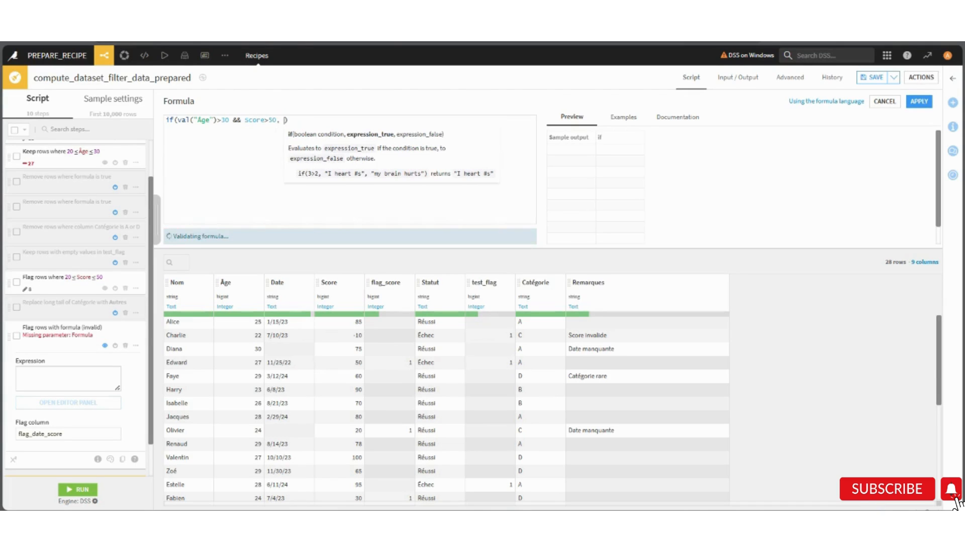
text( 'true)
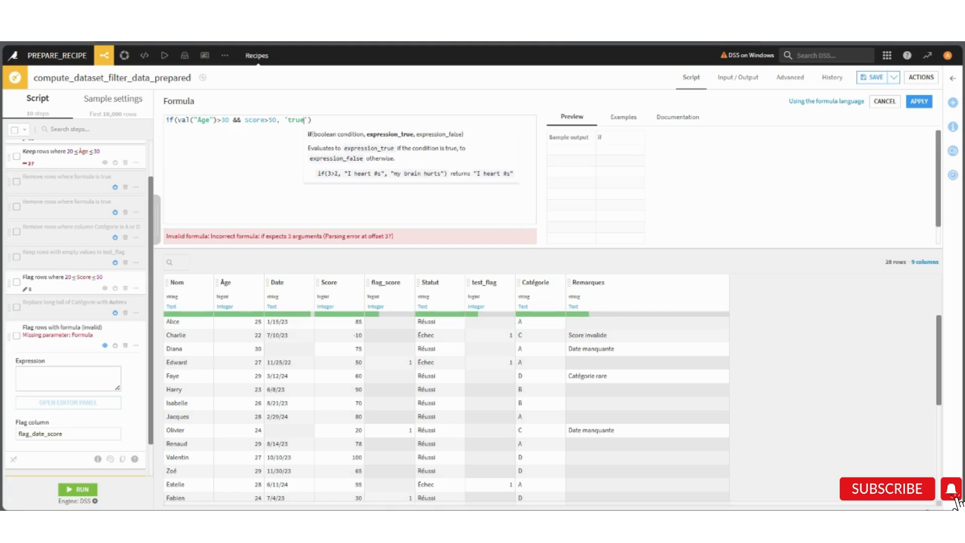
text(', 'f)
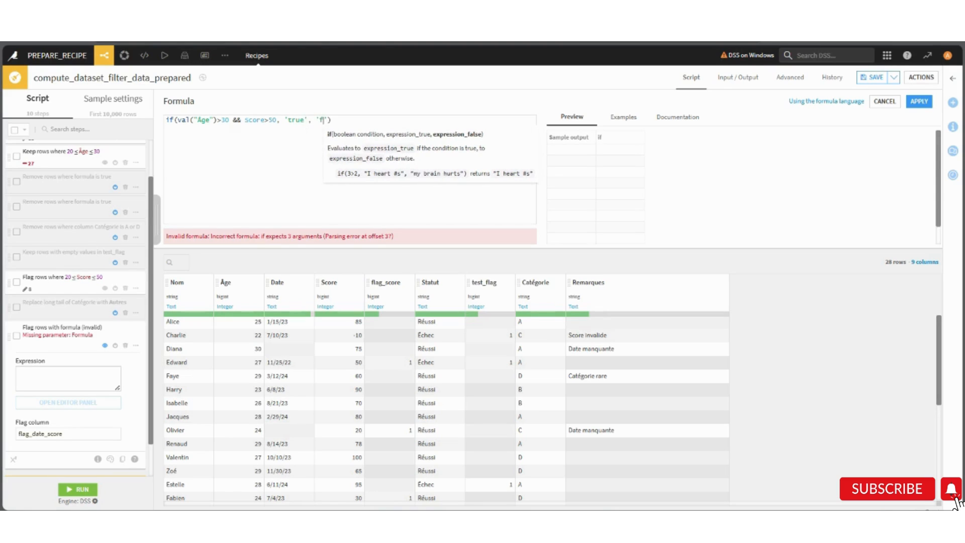
text(al)
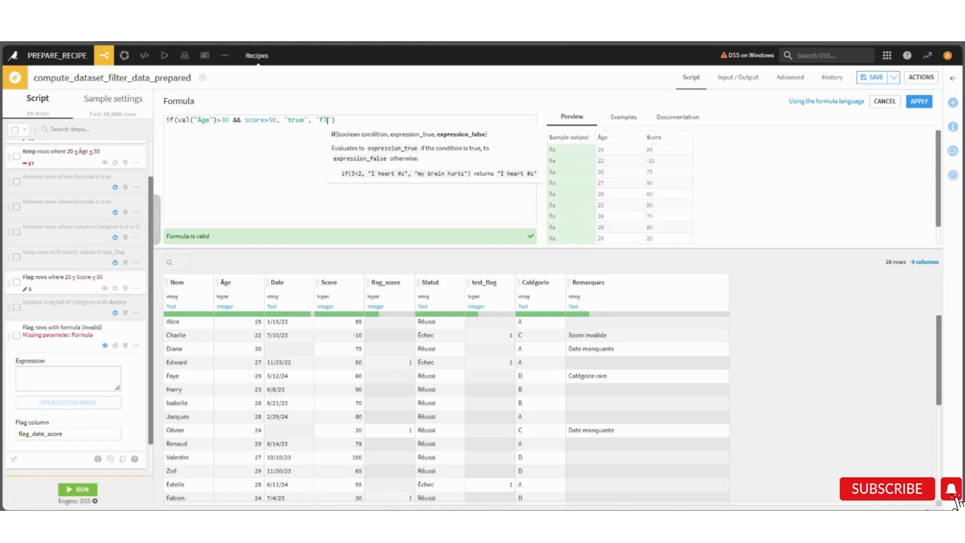
text(se)
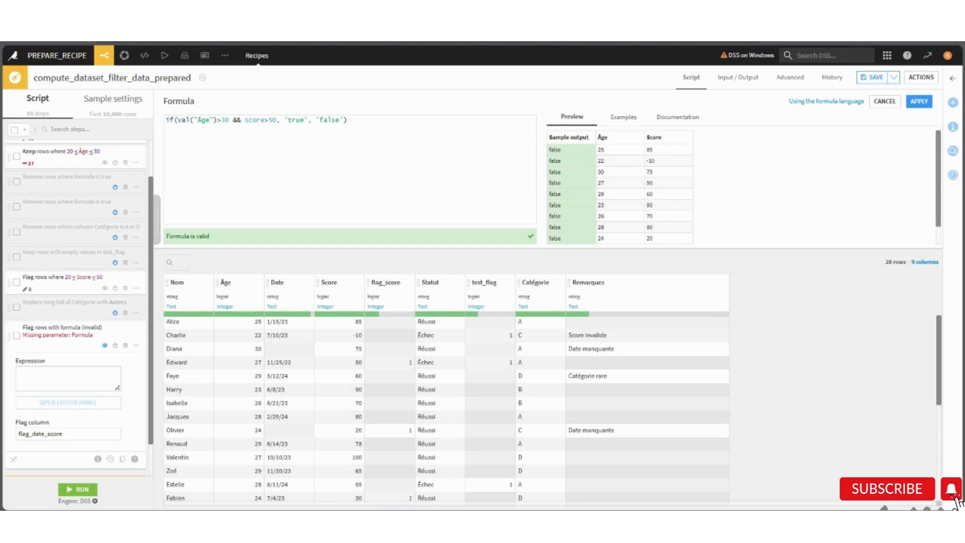
click(919, 102)
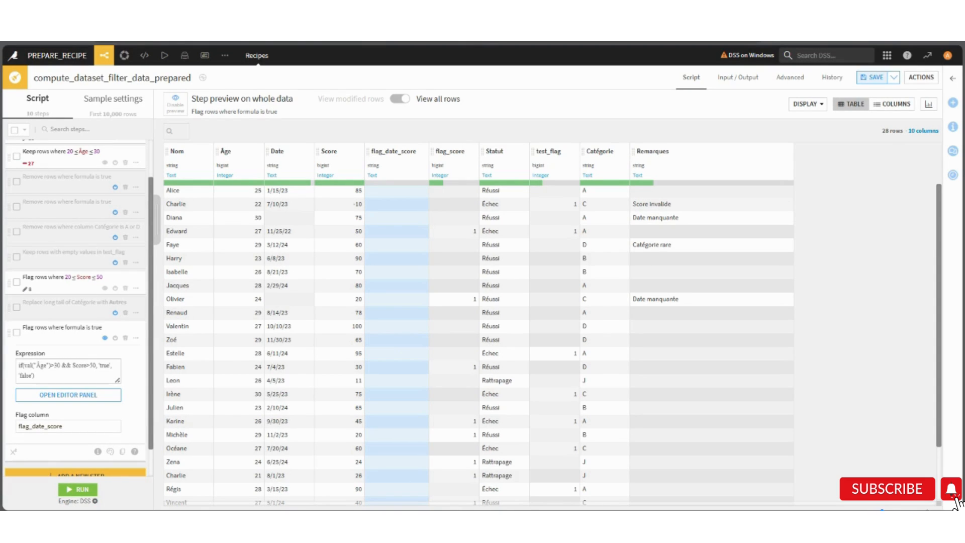
click(873, 77)
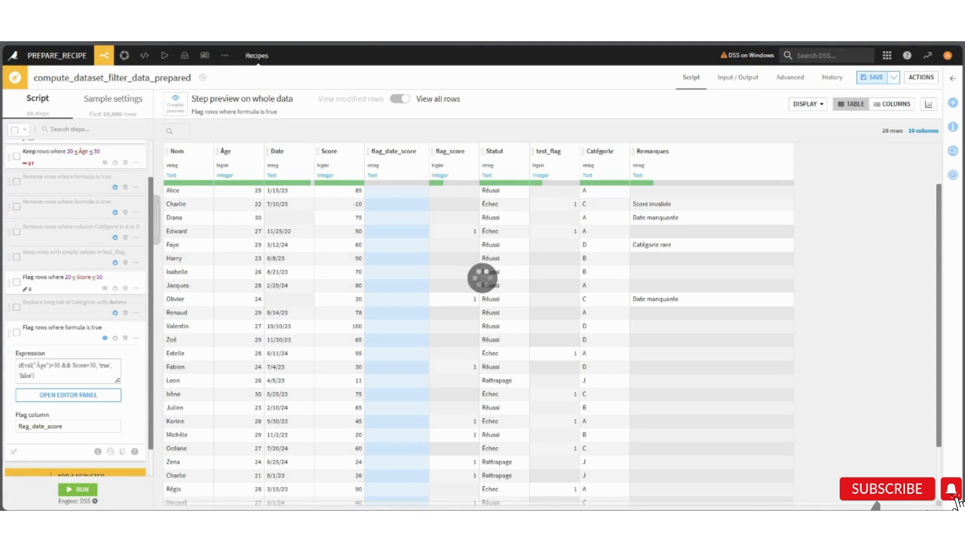
Check the flag_date_score column in the preview rows and examine the Score column's categorical and numerical analysis
scroll(478, 342, down, 1)
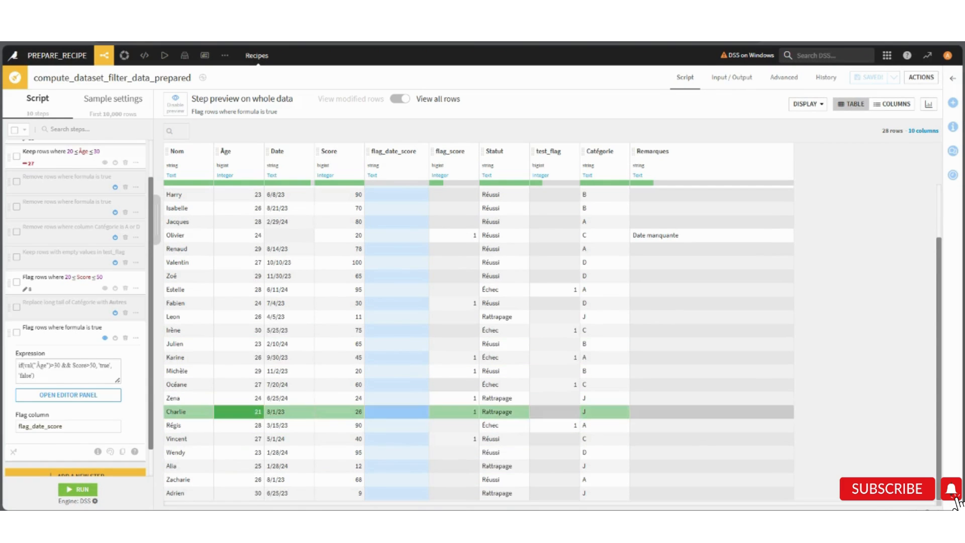
scroll(478, 259, up, 1)
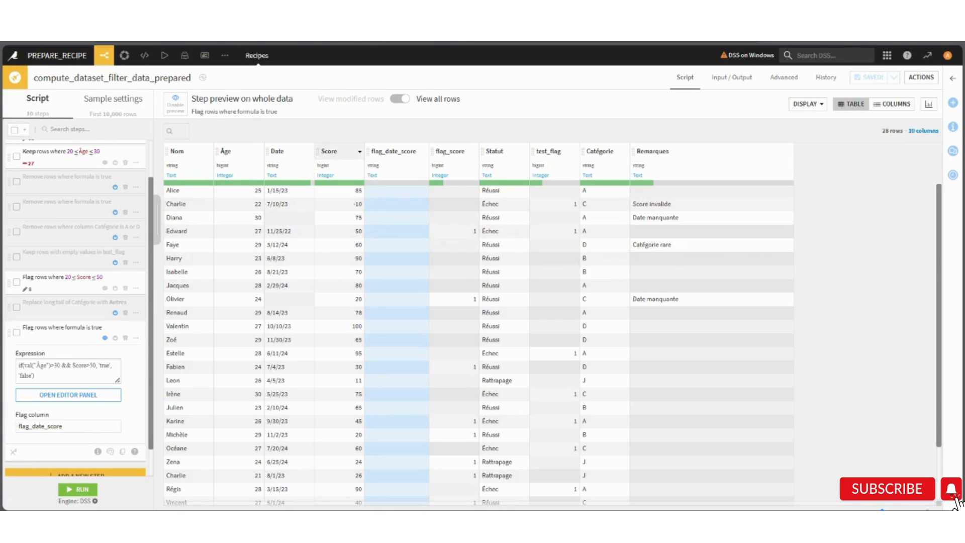
click(329, 151)
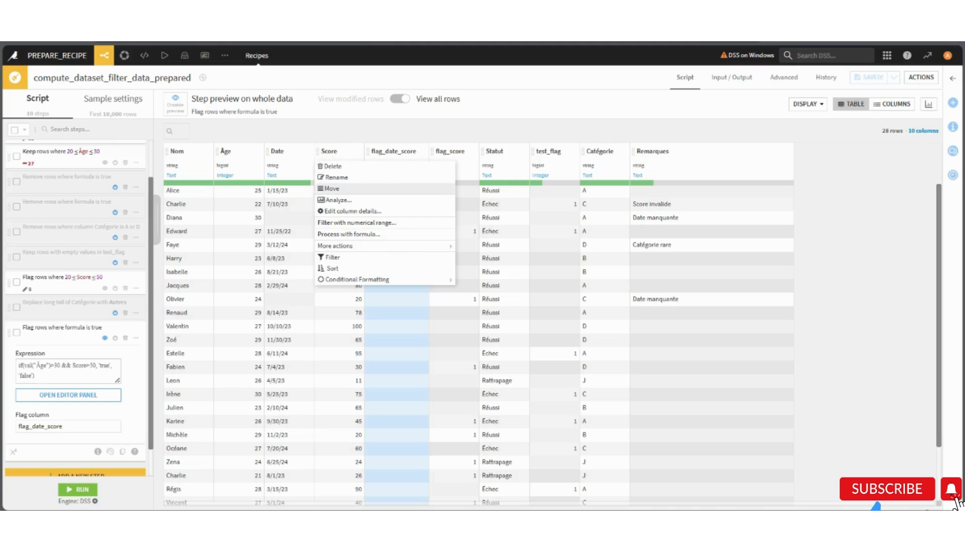
click(336, 200)
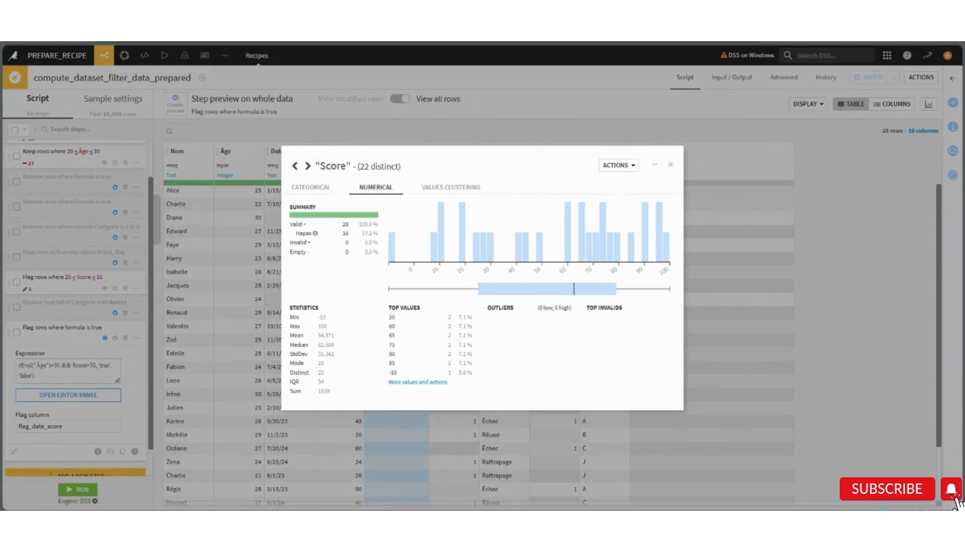
click(311, 188)
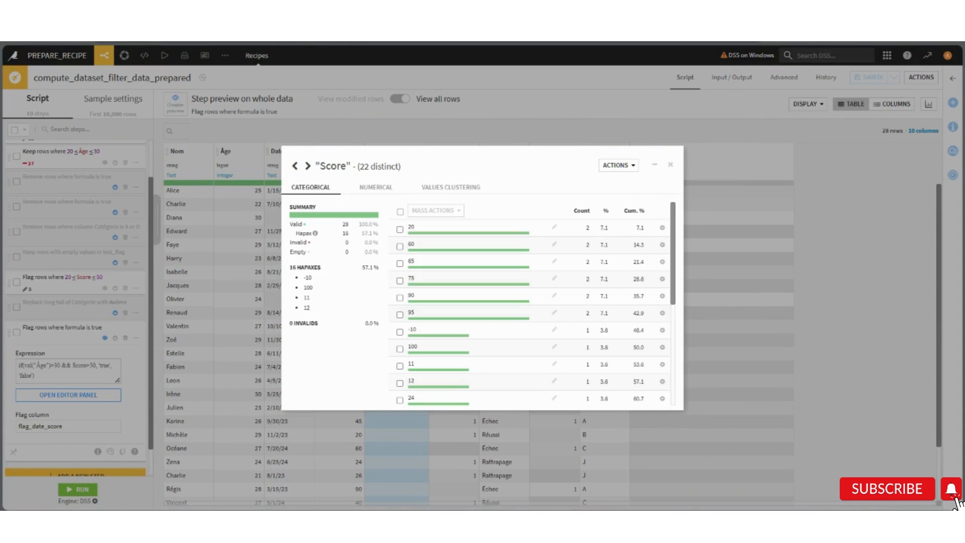
click(376, 187)
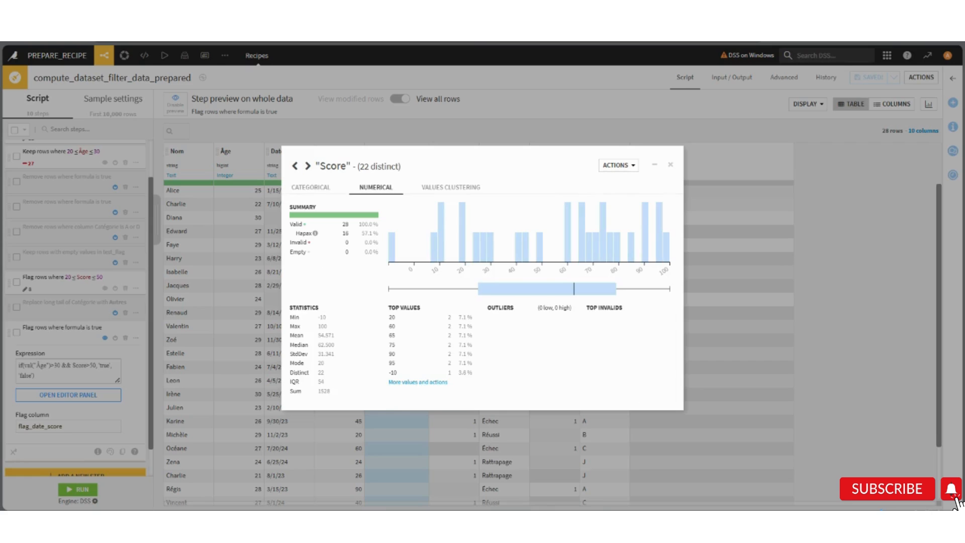
click(311, 187)
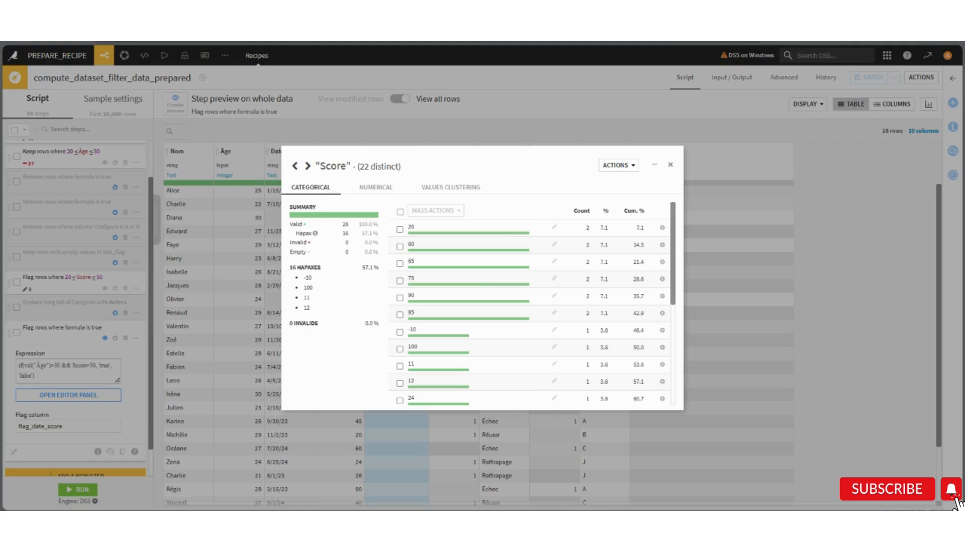
click(671, 164)
Filter the preview rows to the Score value 50, check the matching data and remove the filter
click(329, 151)
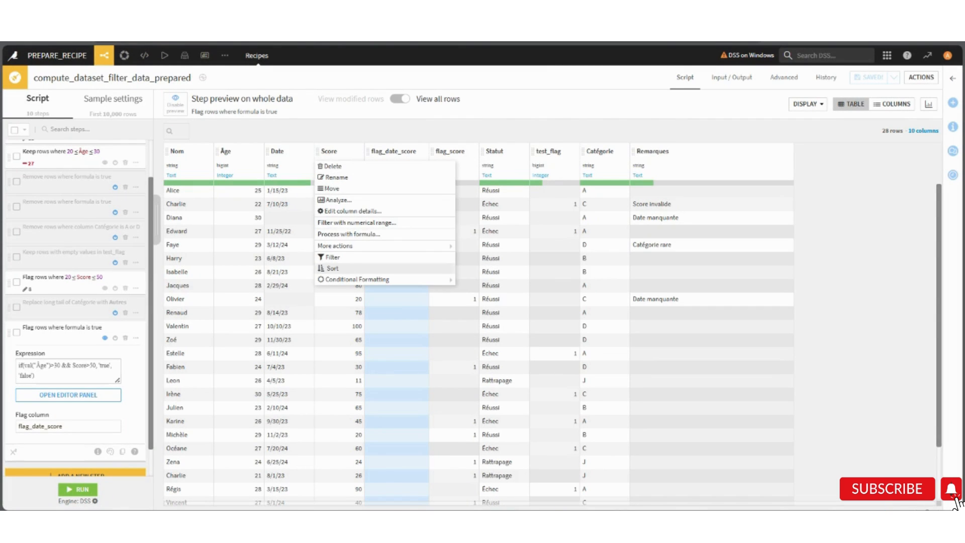
click(332, 257)
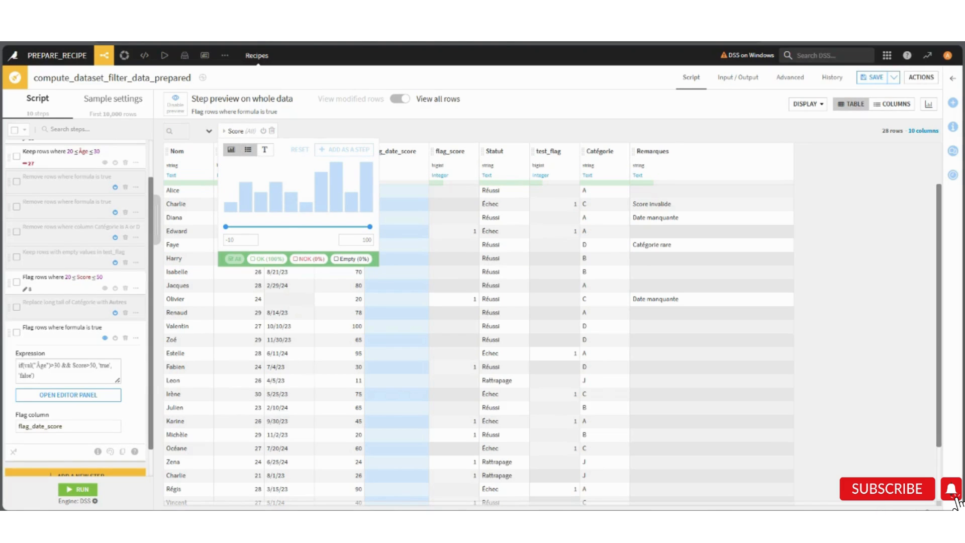
click(247, 149)
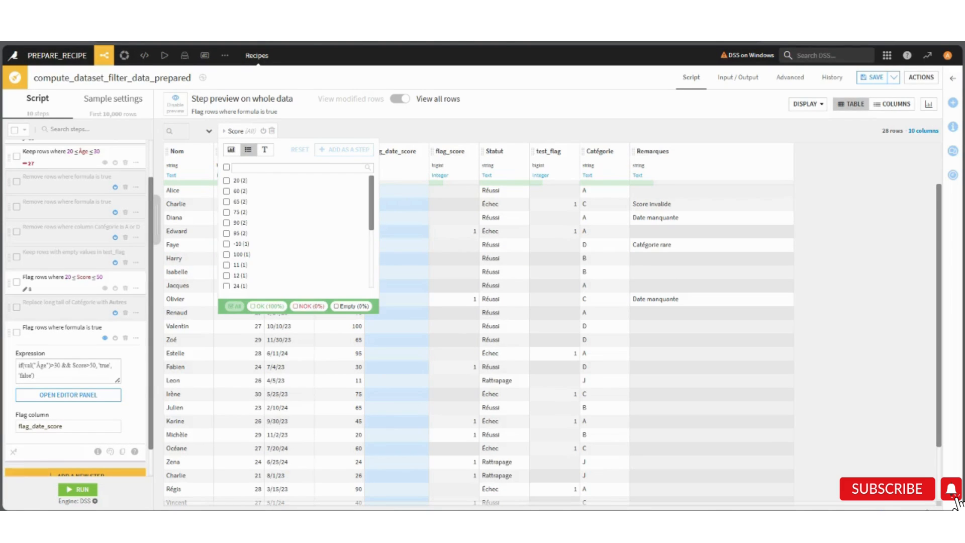
scroll(237, 262, down, 2)
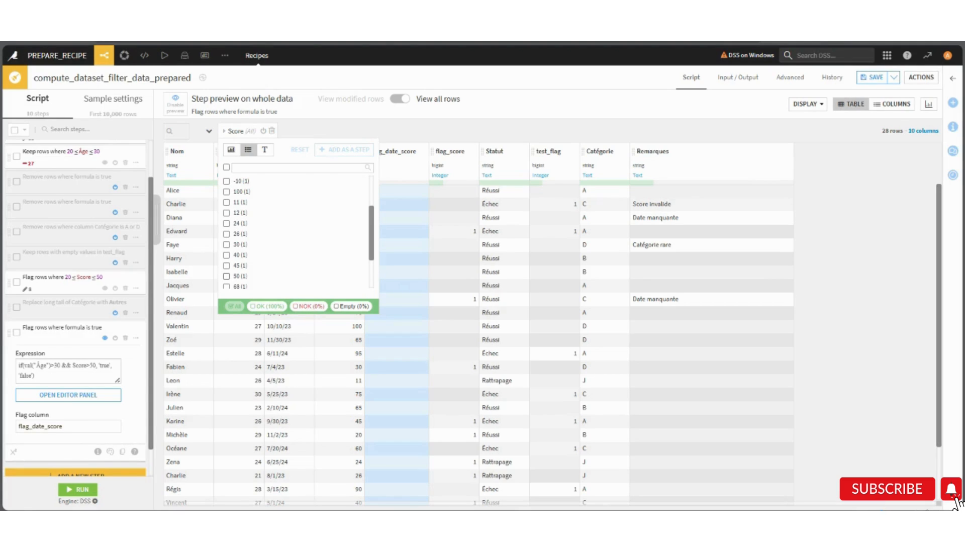
click(227, 276)
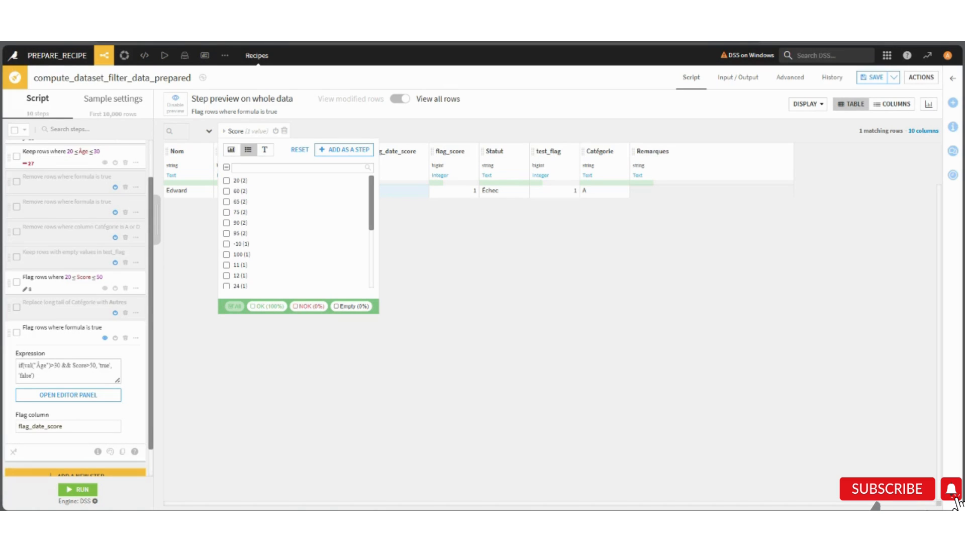
click(284, 131)
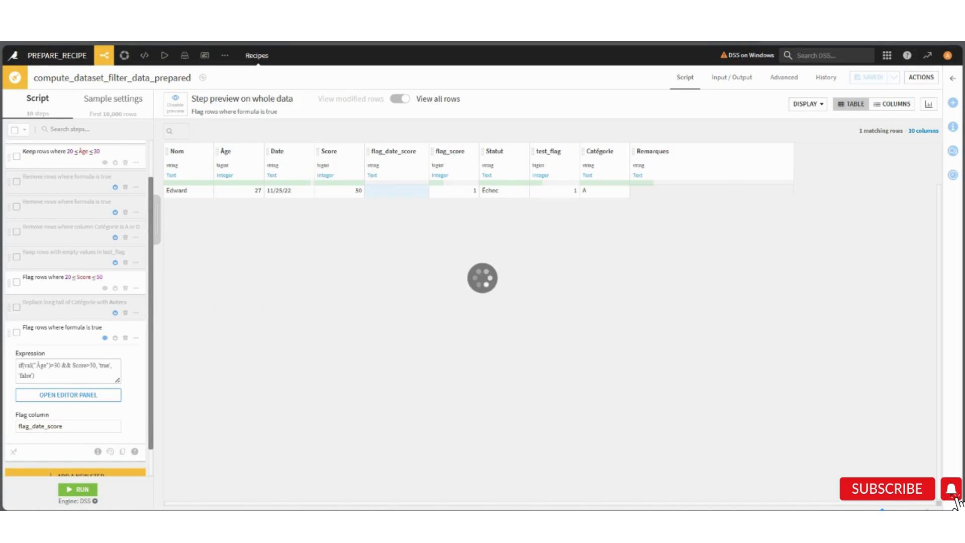
Sort the preview rows by Score and check the ages of the rows scoring above 50
click(359, 151)
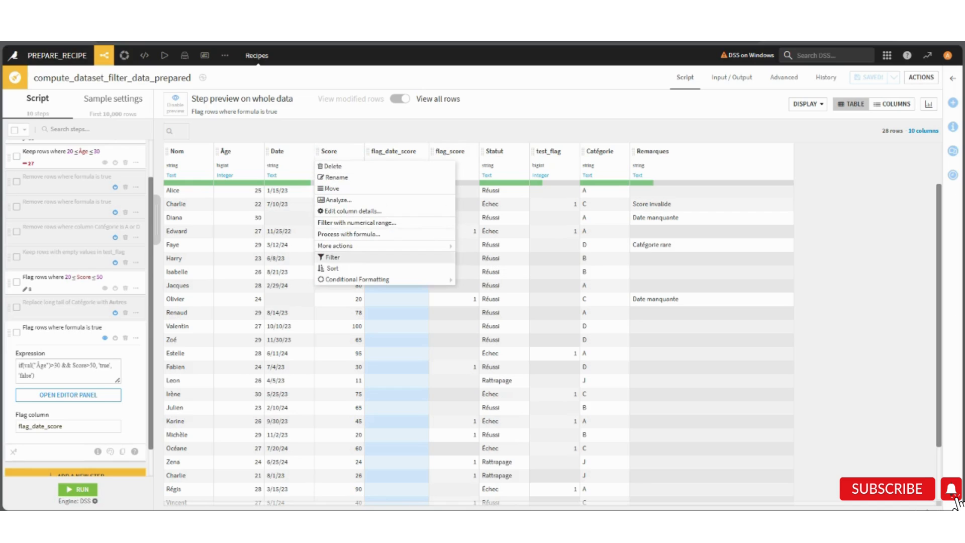
click(333, 268)
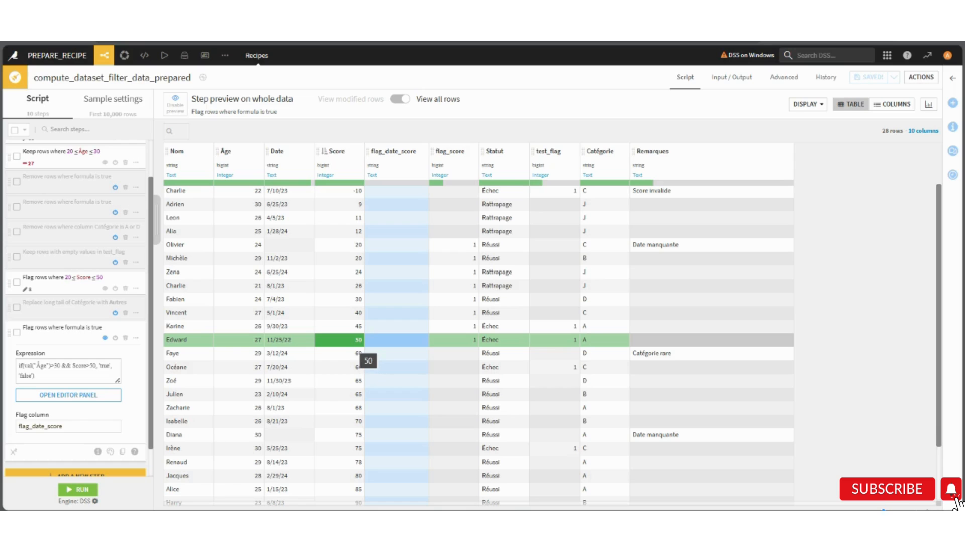
scroll(339, 276, down, 3)
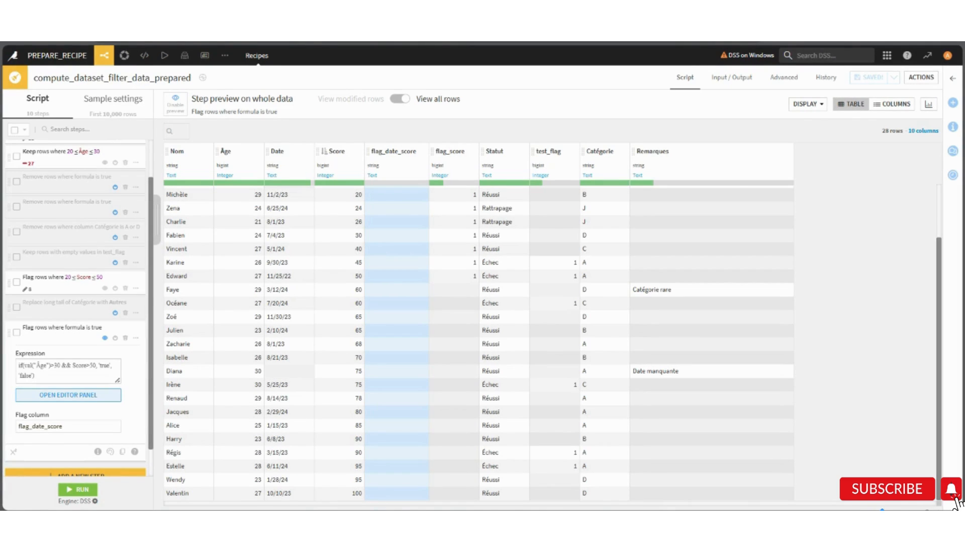
Set the age threshold in the flag_date_score formula to 25, apply the formula and save the recipe
click(69, 394)
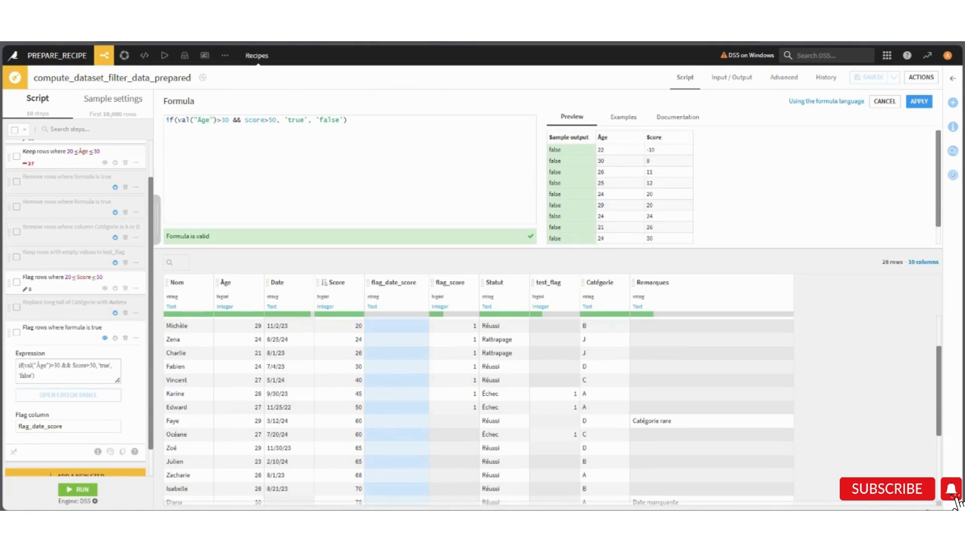
click(229, 120)
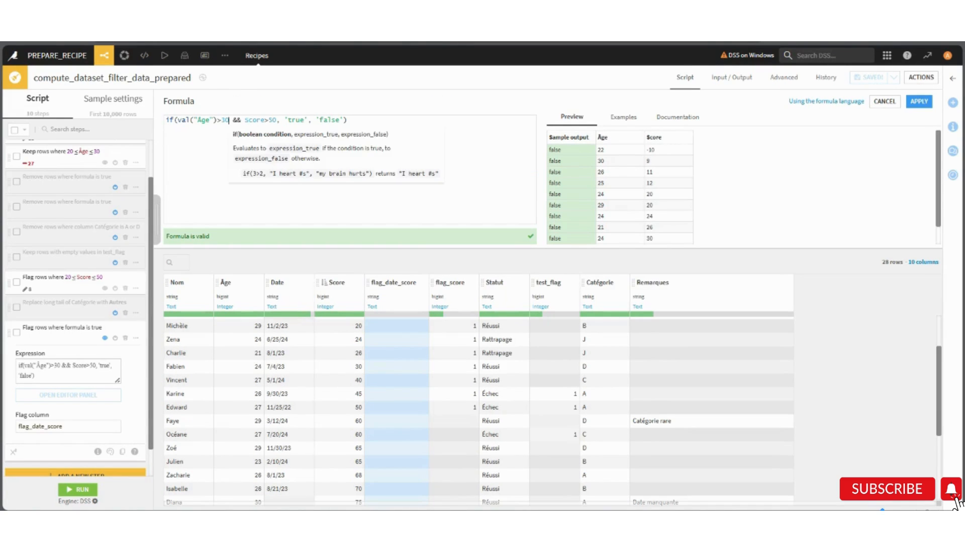
key(BackSpace)
key(BackSpace)
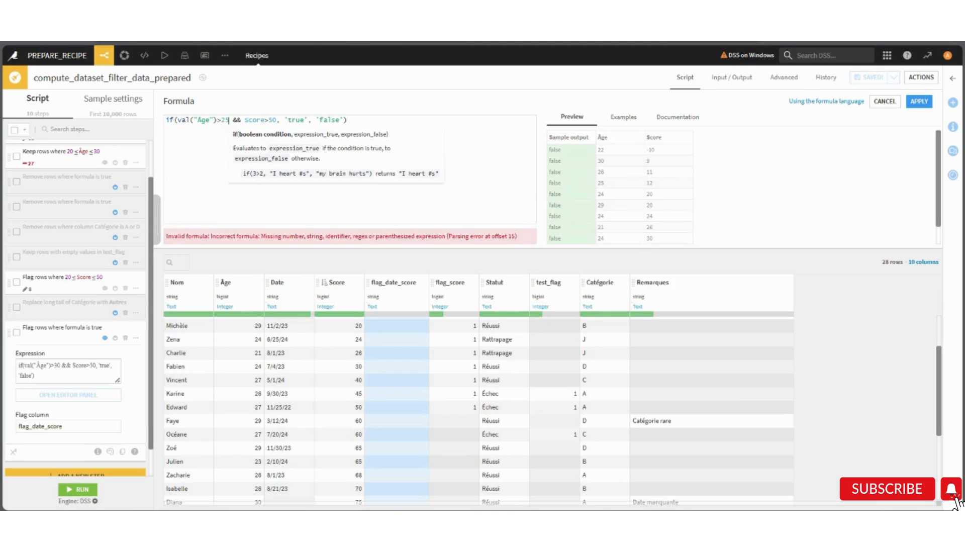
text(25)
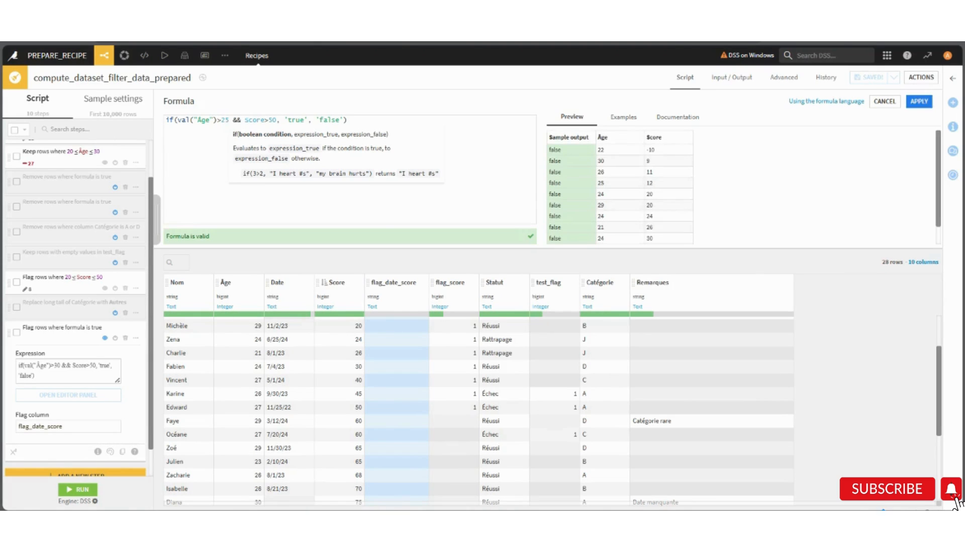
click(919, 101)
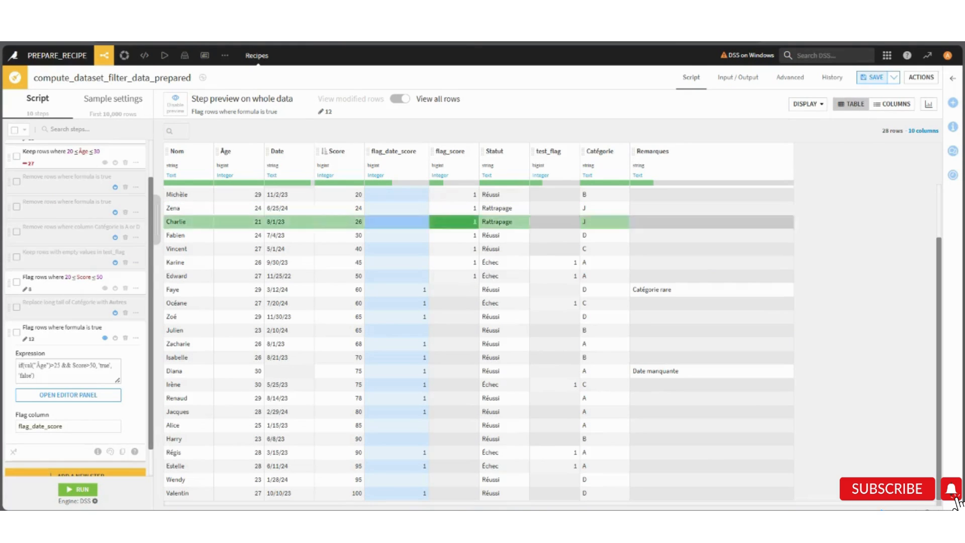
key(ctrl+s)
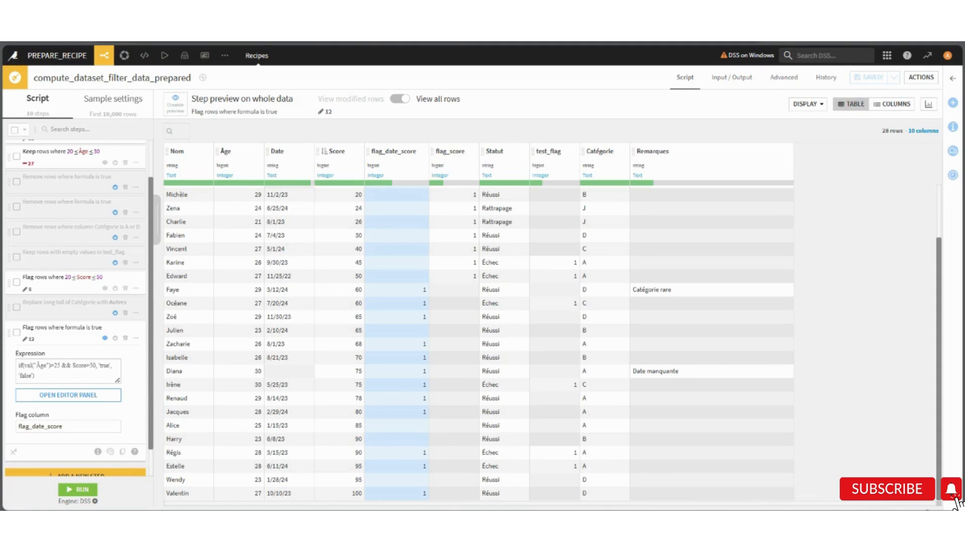
scroll(76, 302, down, 1)
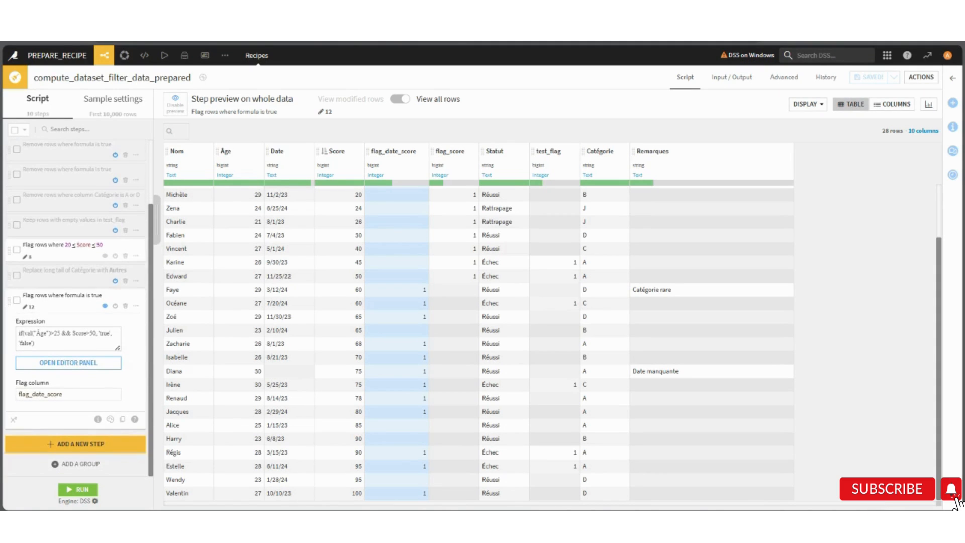